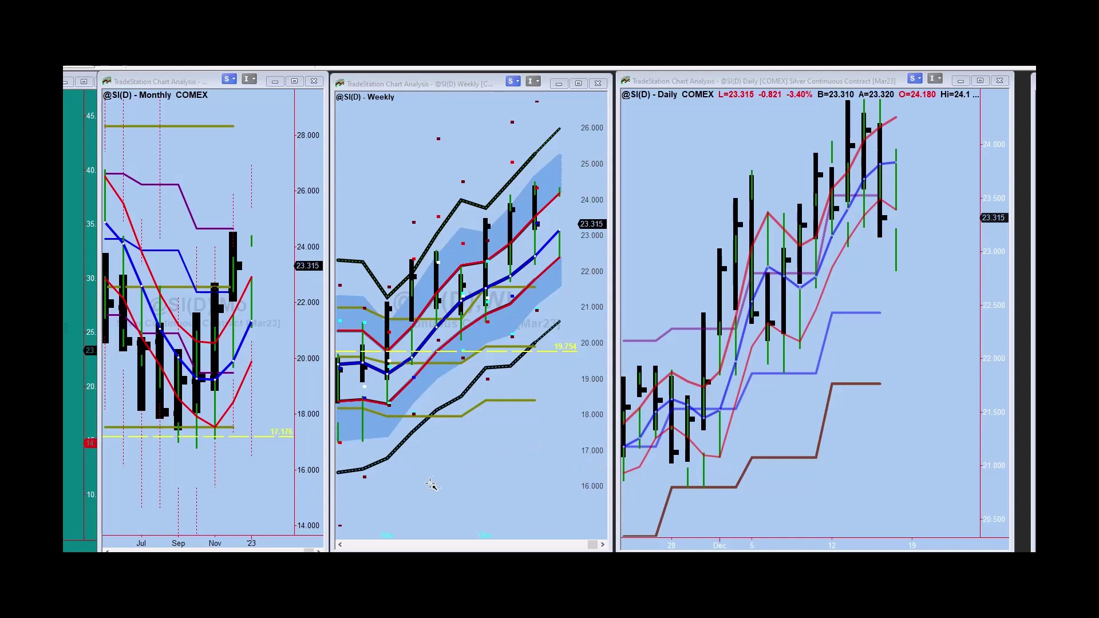
# - Draw red arrows on the Weekly uptrend, pullback and high, then at the Monthly latest high
pyautogui.moveTo(389, 443); pyautogui.dragTo(562, 225)
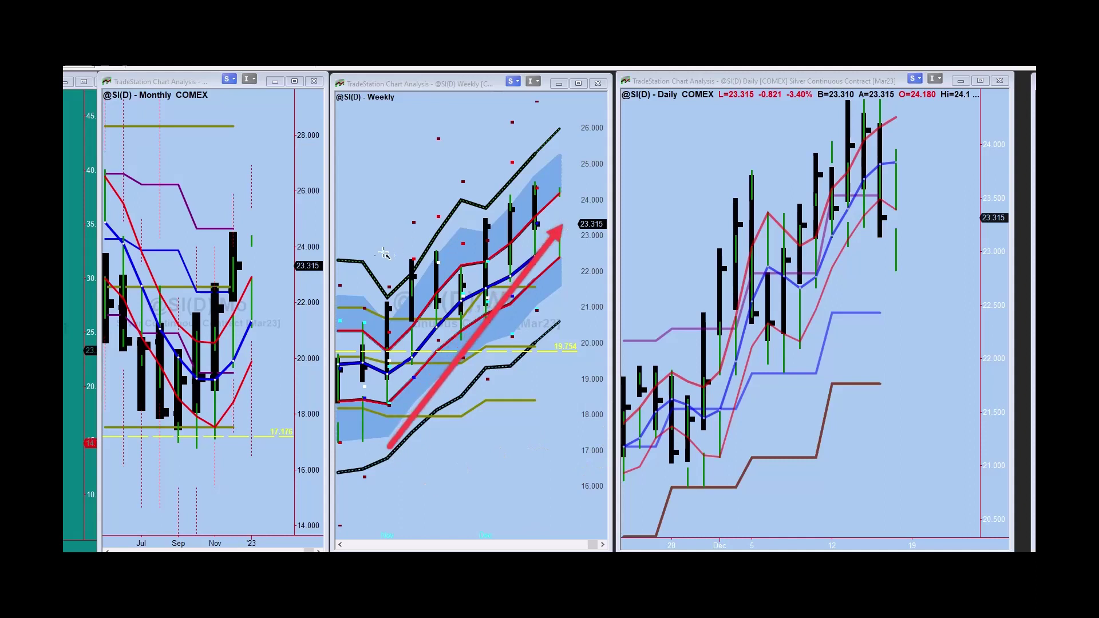
pyautogui.moveTo(380, 256); pyautogui.dragTo(497, 132)
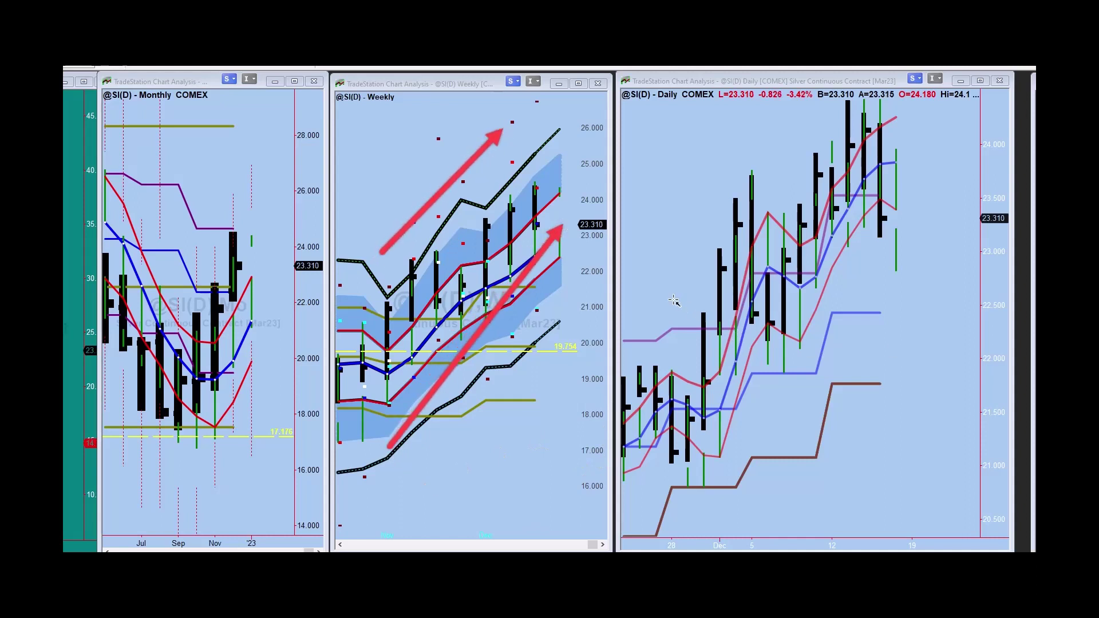
pyautogui.moveTo(552, 175); pyautogui.dragTo(556, 225)
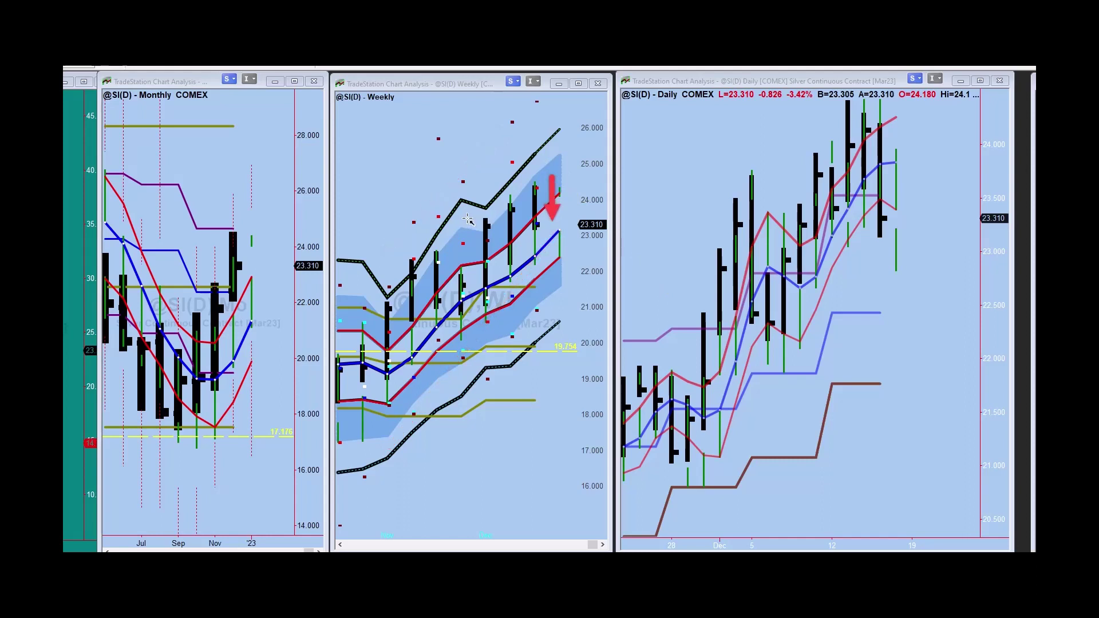
pyautogui.moveTo(478, 210); pyautogui.dragTo(531, 191)
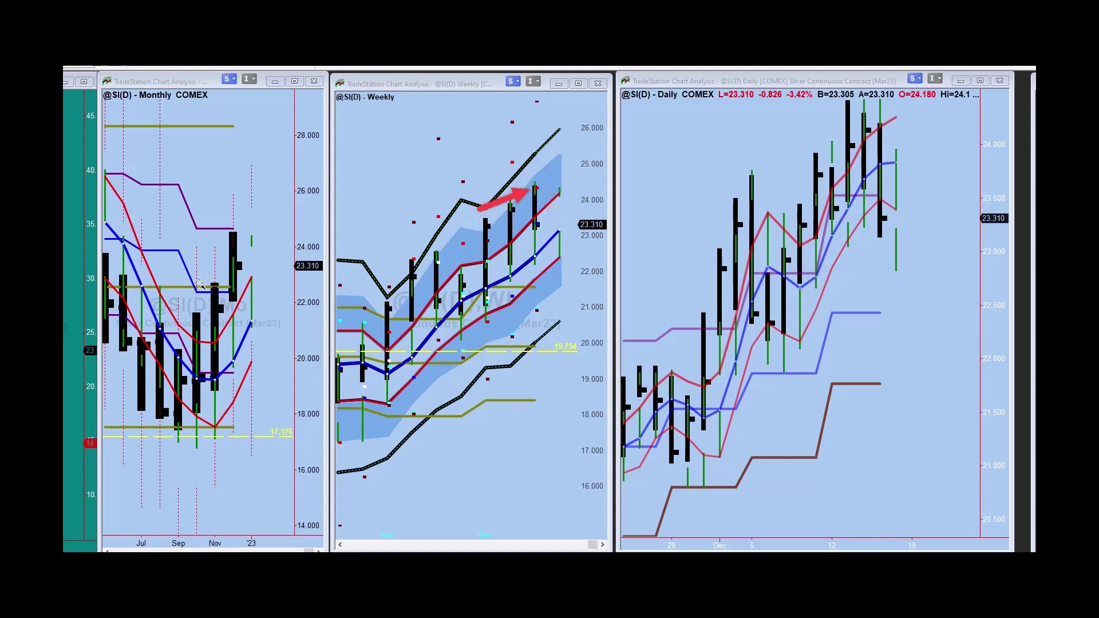
pyautogui.moveTo(177, 232); pyautogui.dragTo(230, 234)
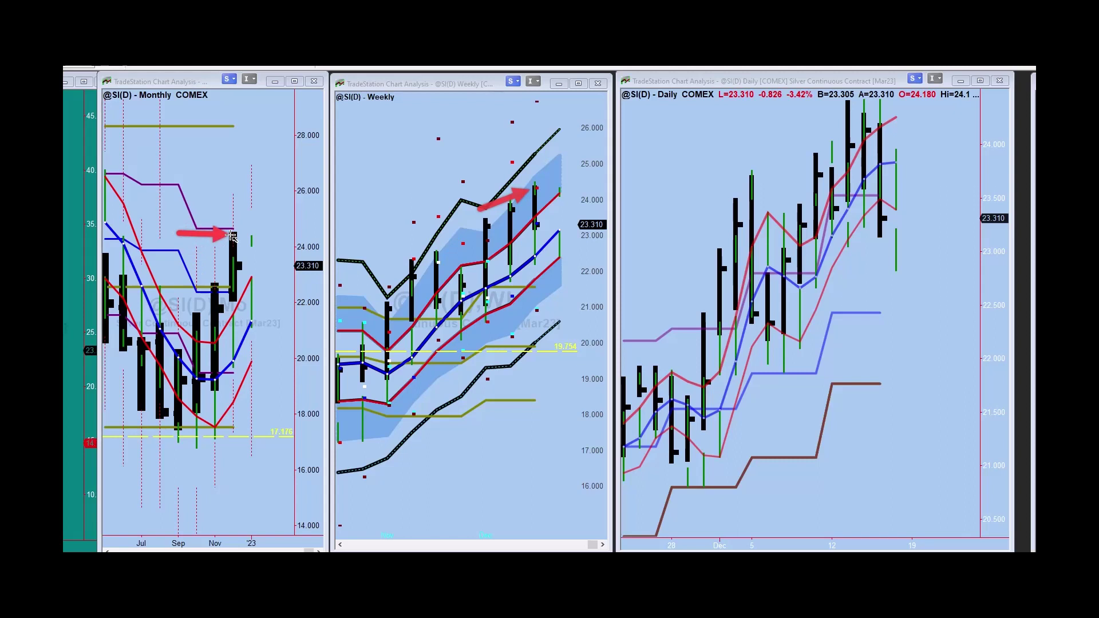
pyautogui.moveTo(196, 194); pyautogui.dragTo(243, 232)
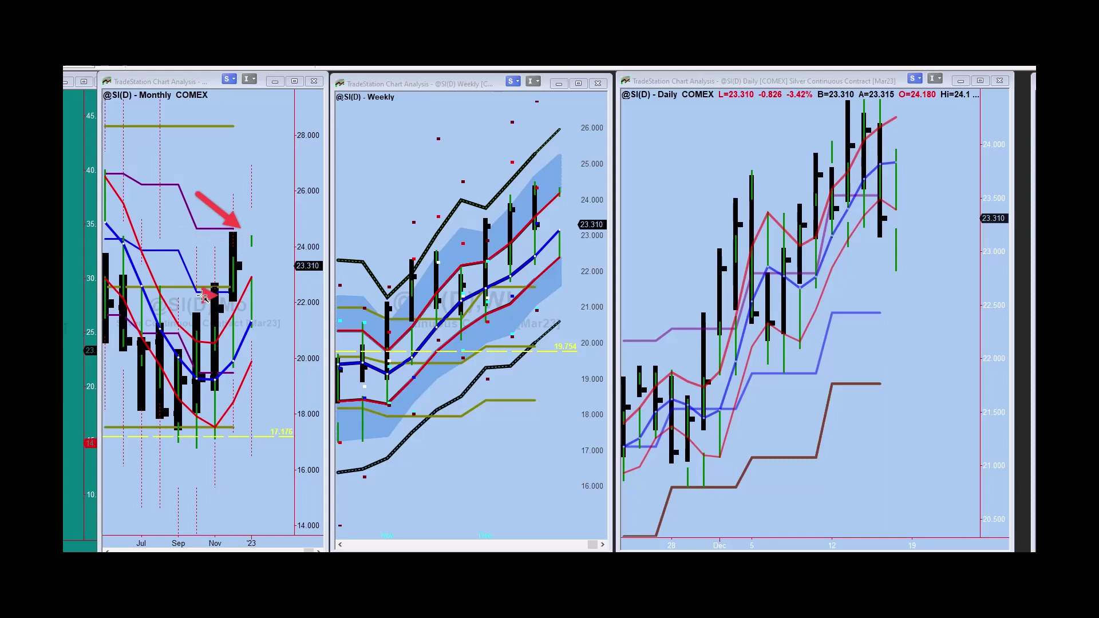
pyautogui.moveTo(201, 299); pyautogui.dragTo(239, 292)
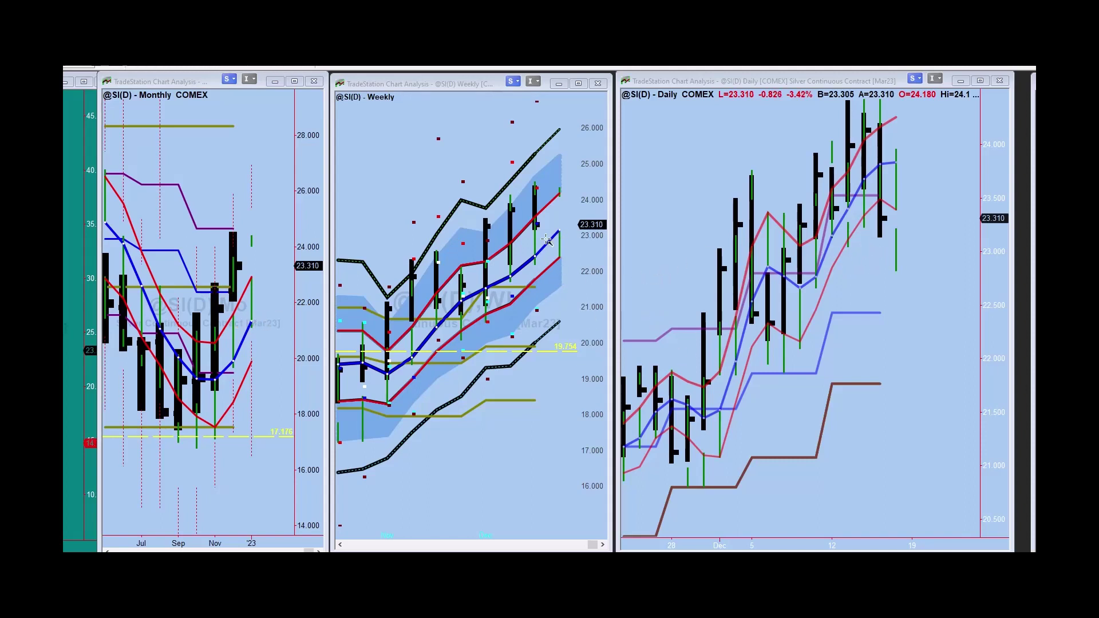
pyautogui.moveTo(441, 248); pyautogui.dragTo(559, 232)
pyautogui.moveTo(838, 318)
pyautogui.mouseDown()
pyautogui.moveTo(900, 319)
pyautogui.moveTo(886, 249)
pyautogui.mouseUp()
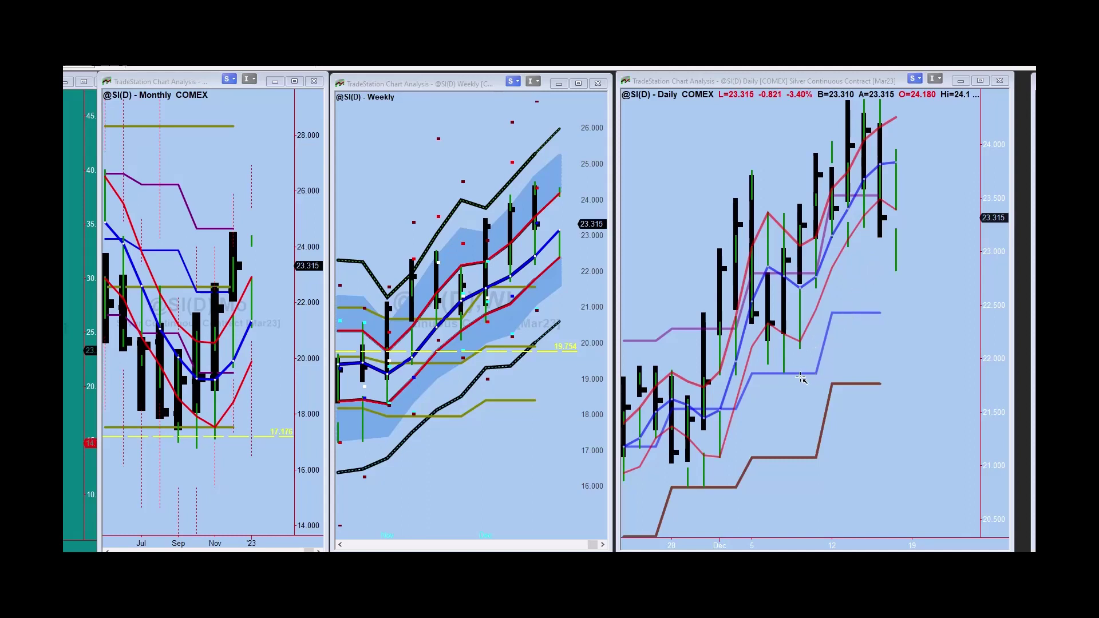
pyautogui.moveTo(765, 413); pyautogui.dragTo(932, 206)
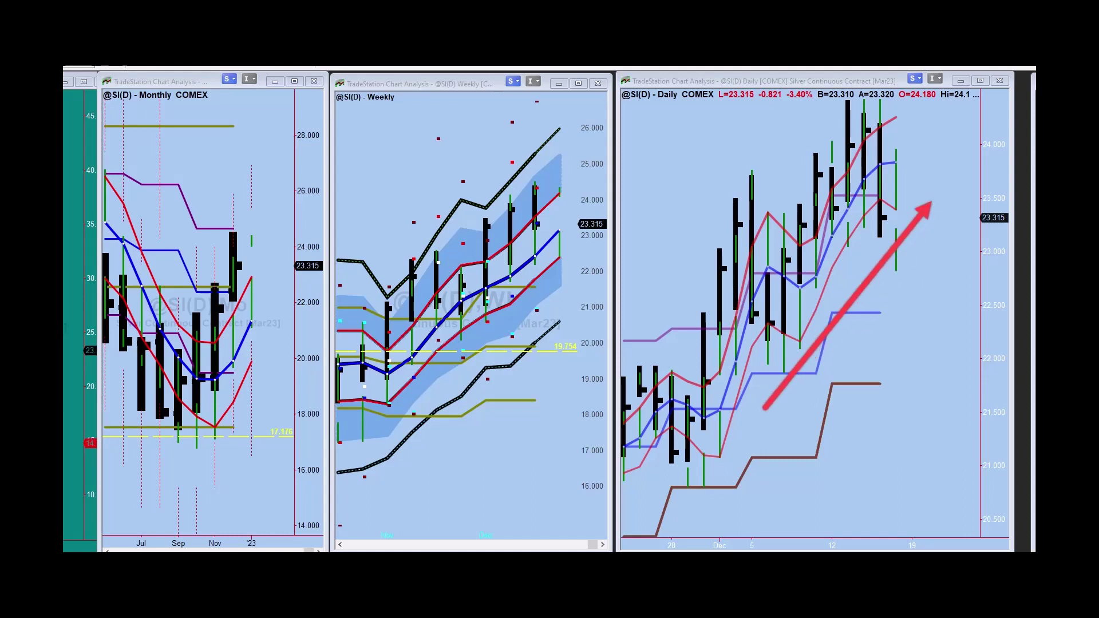